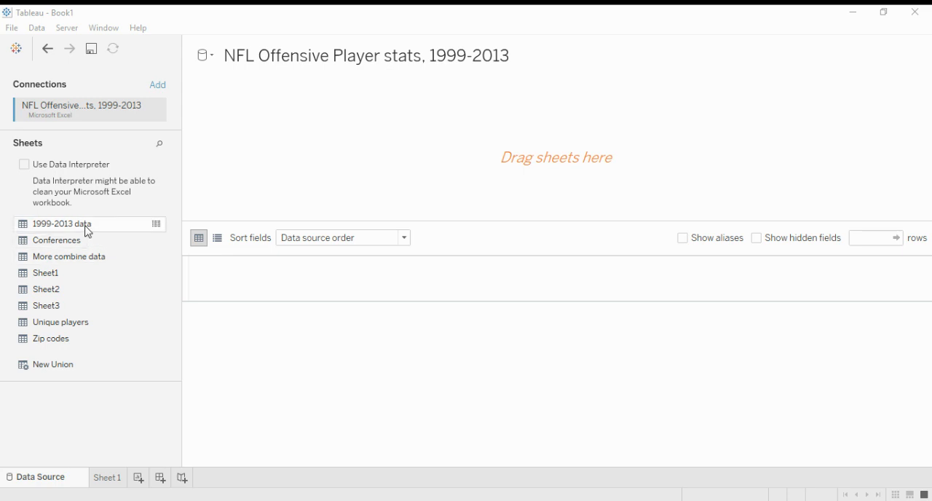
Step: Add the 1999-2013 data sheet to the data source and open the Sheet 1 worksheet
drag(87, 230, 302, 159)
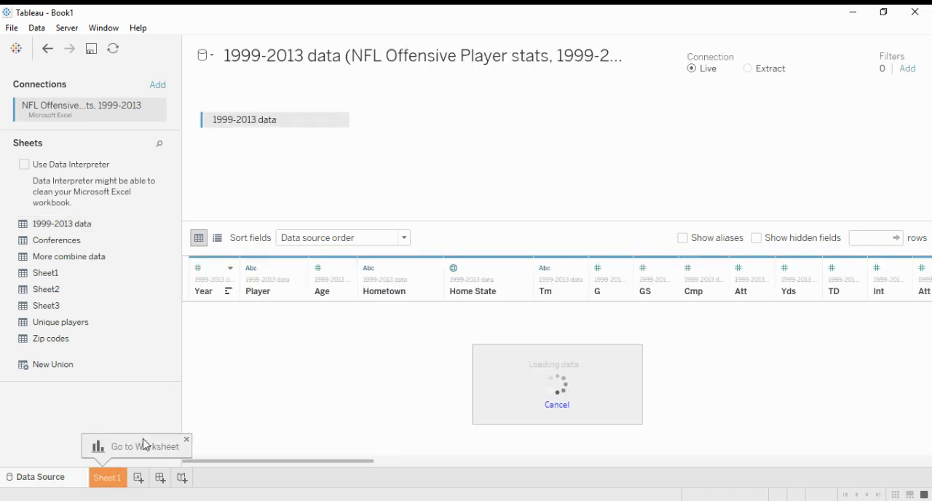
click(107, 478)
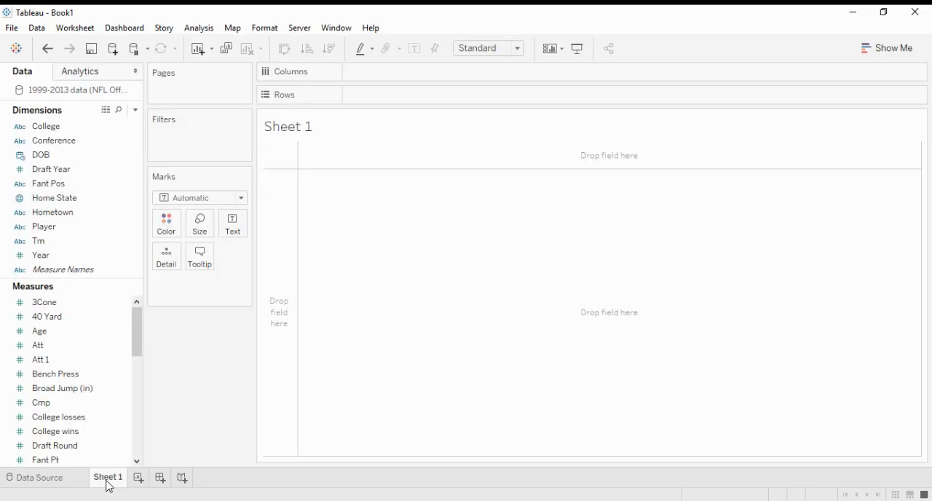
Step: Create a calculated field based on the Player dimension and name it "Player - stats"
click(113, 230)
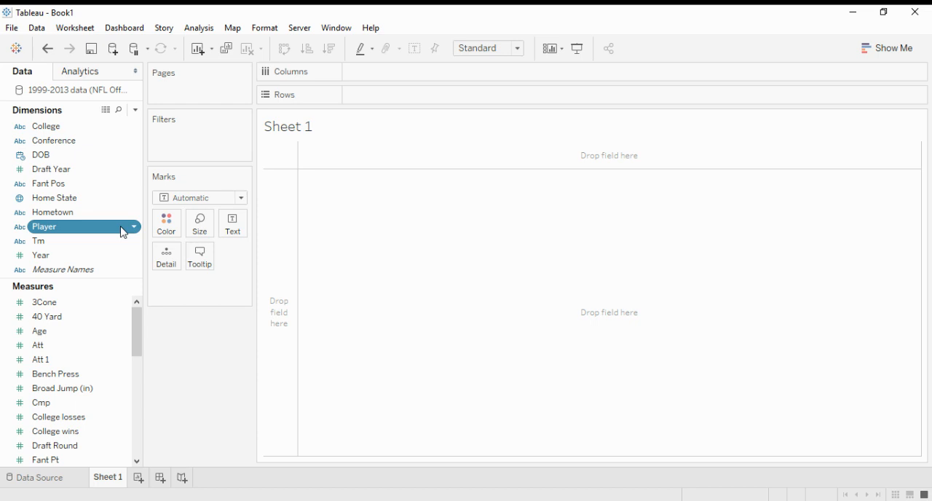
click(276, 335)
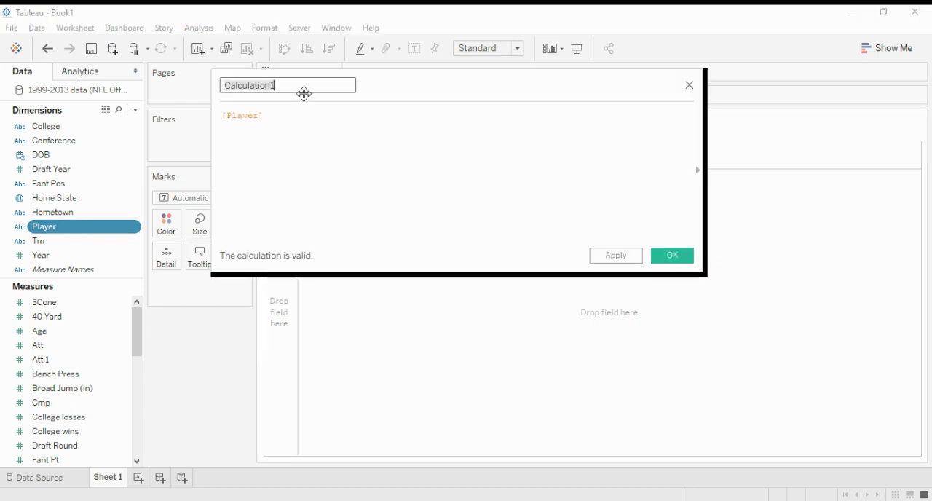
key(BackSpace)
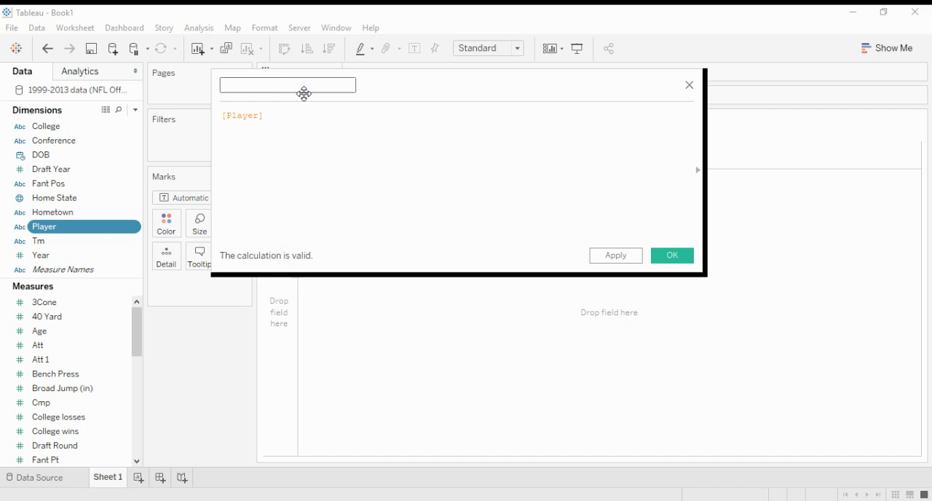
text(Player - stat)
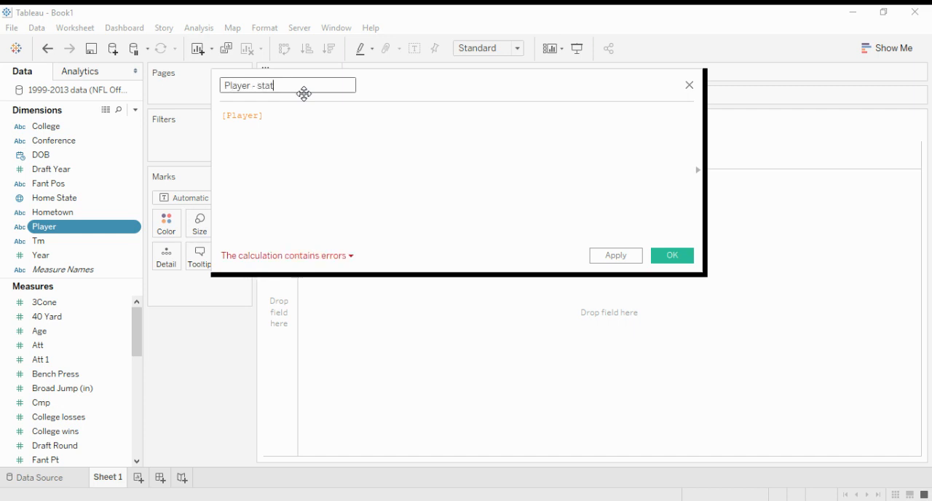
text(s)
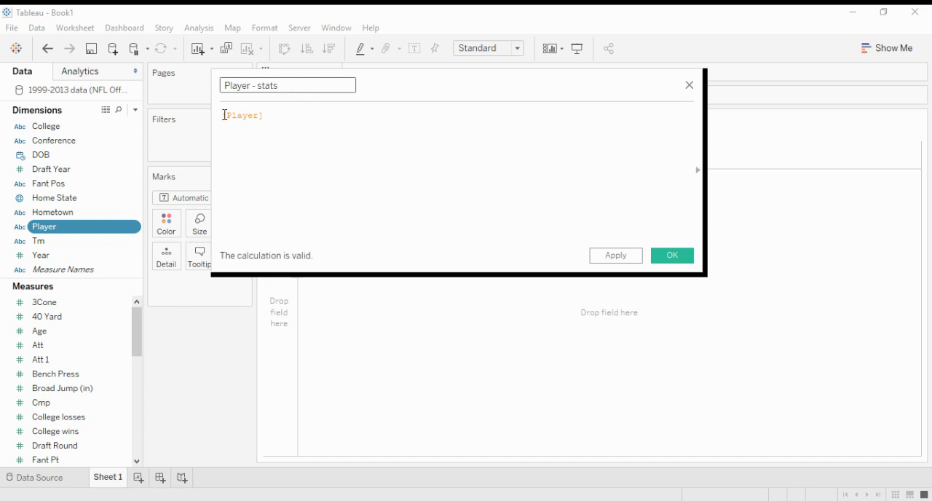
Step: Begin the formula with an IF condition that wraps the existing field reference: IF FIND([Player], 'Aaron')
click(224, 115)
text(IF )
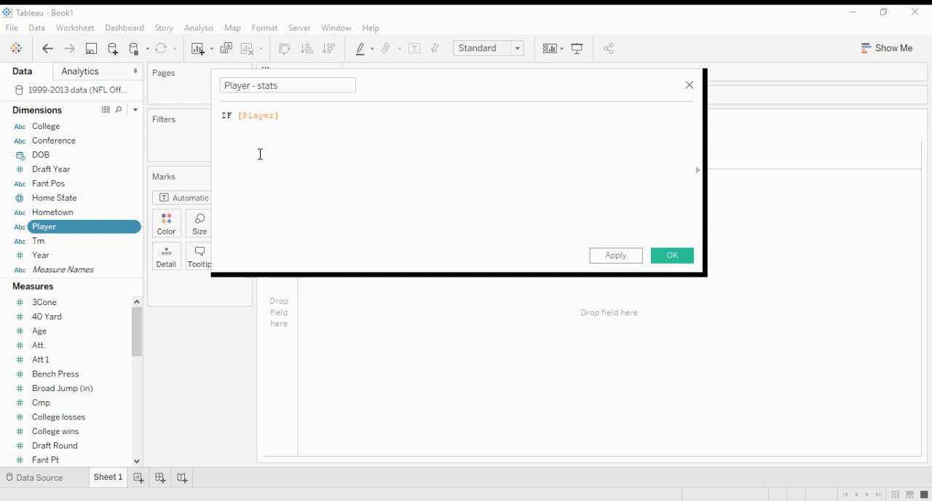
text(FIND()
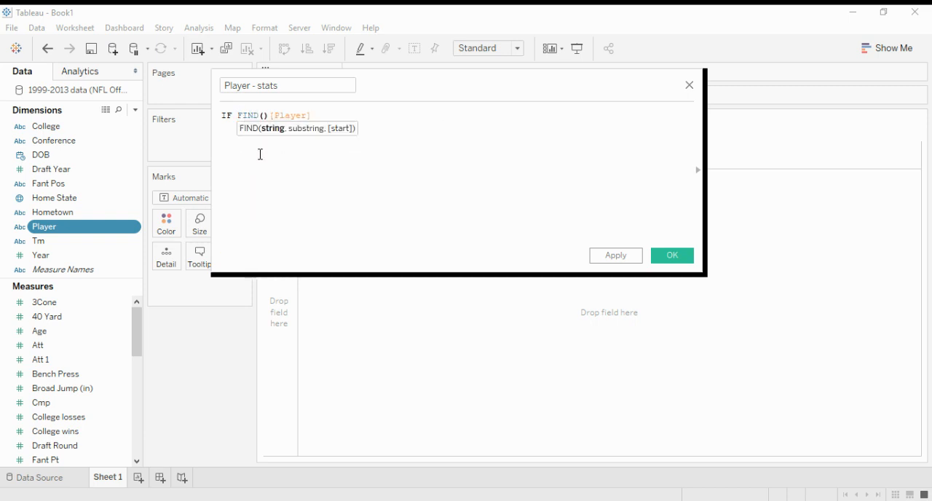
key(Delete)
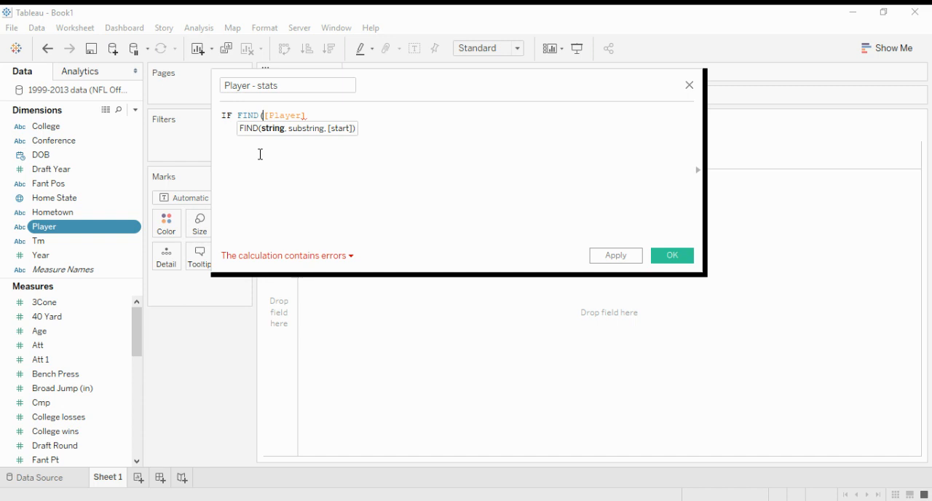
key(End)
text(, )
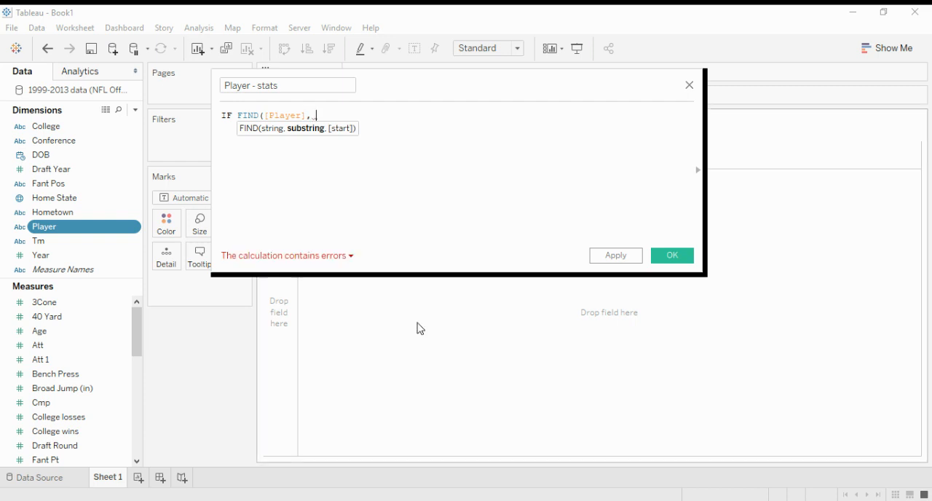
text('')
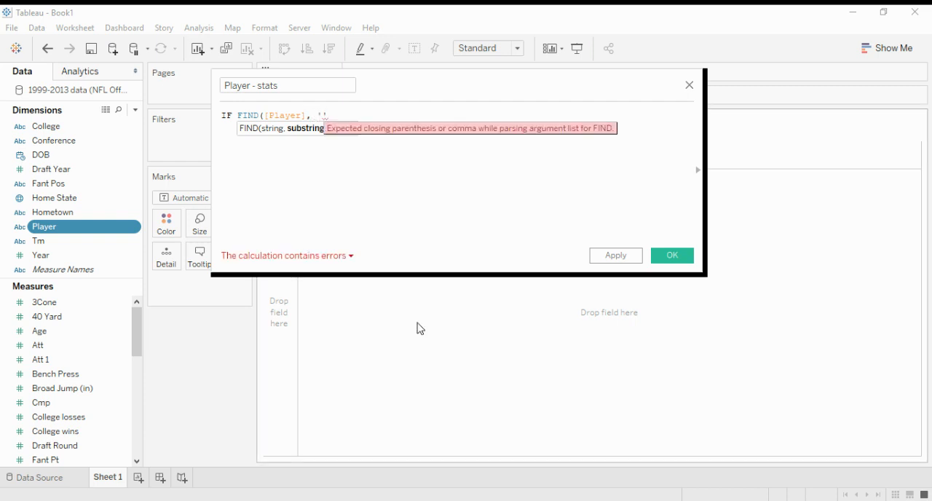
text(As)
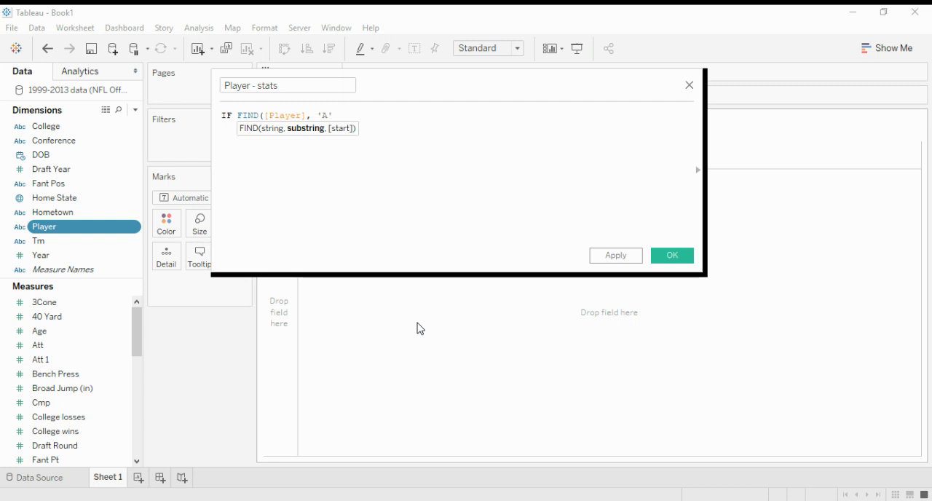
text(ron)
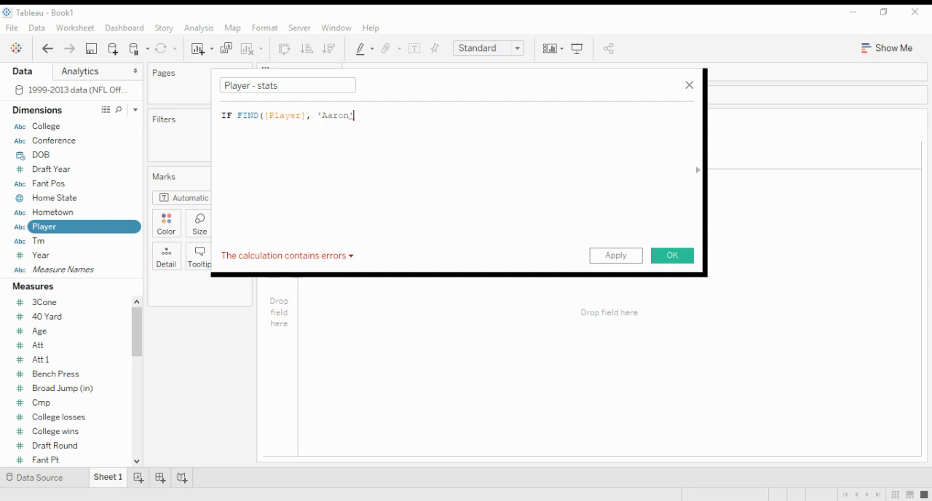
text())
Step: Complete the first condition with >= 1 THEN 'Aaron' and start a new formula line
text(>)
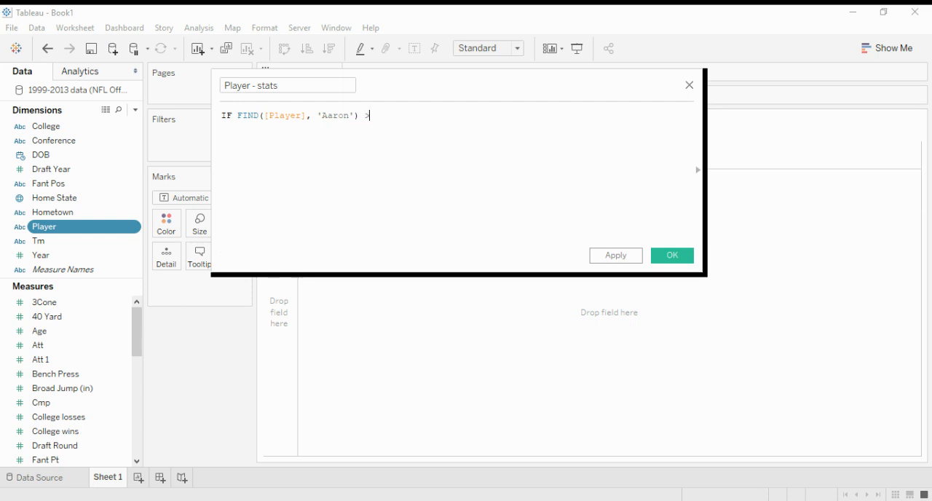
text(=)
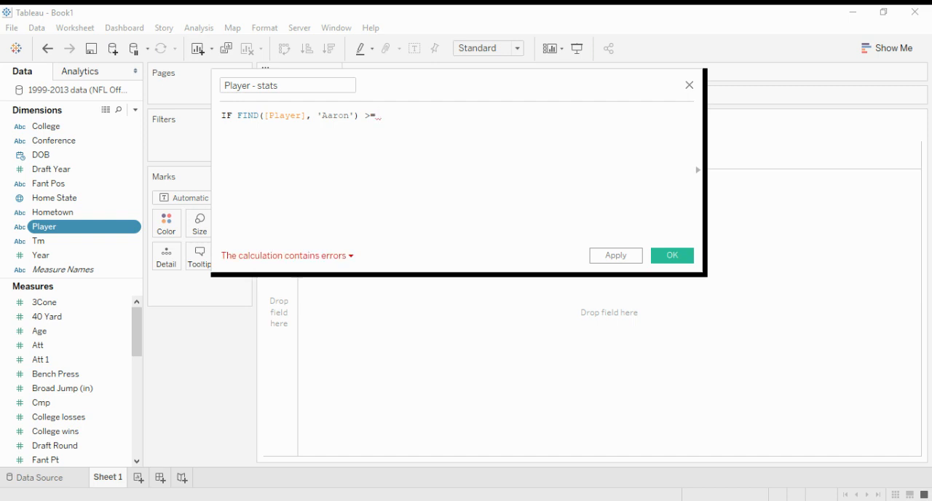
text( 1 T)
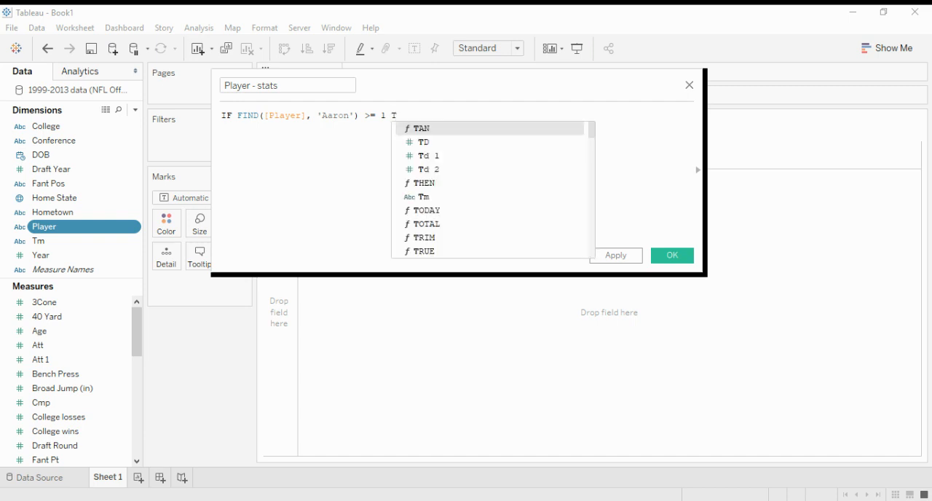
text(H)
key(Return)
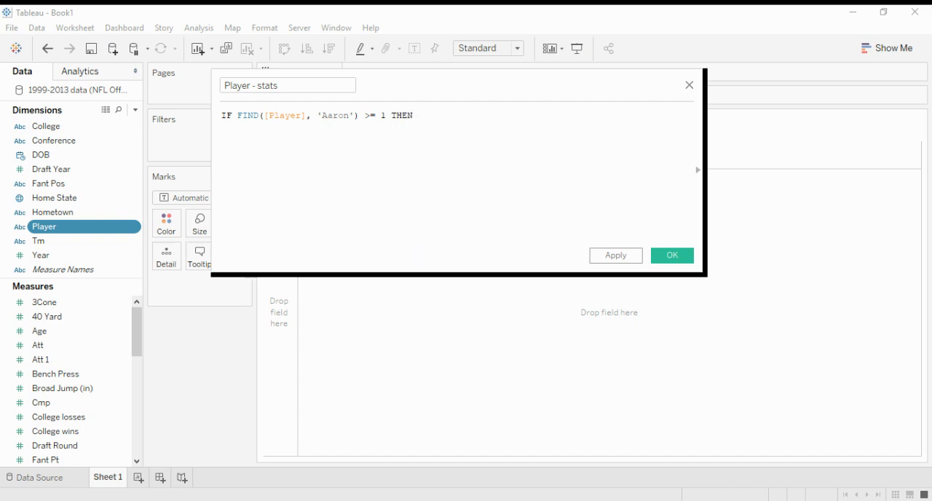
text('Aa)
key(BackSpace)
text(Aaron')
key(Return)
Step: Add a second condition to the formula: ELSEIF FIND([Player], 'Anthony')
text(EL)
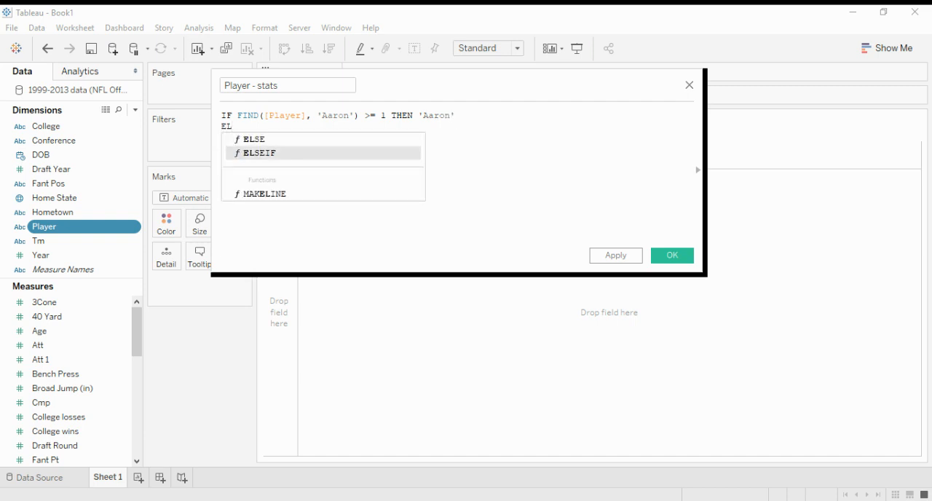
key(Return)
text(FIND()
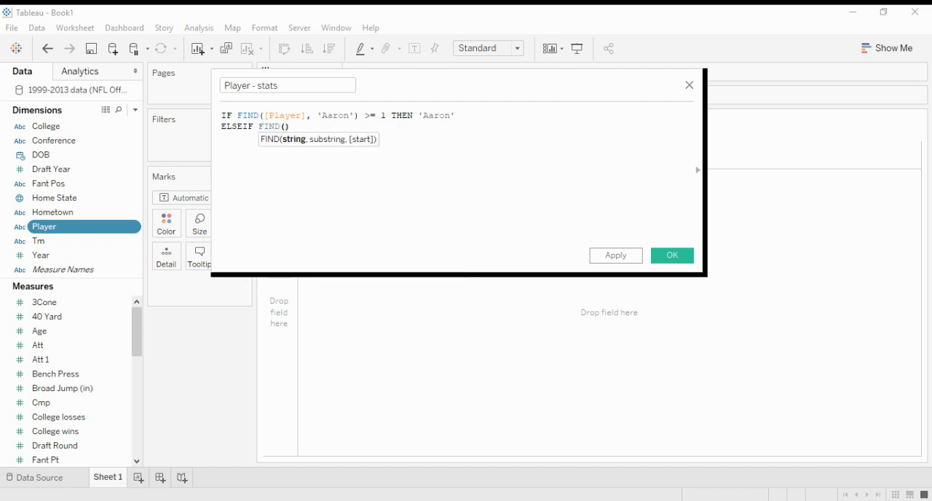
text([Player])
key(Return)
text(, ')
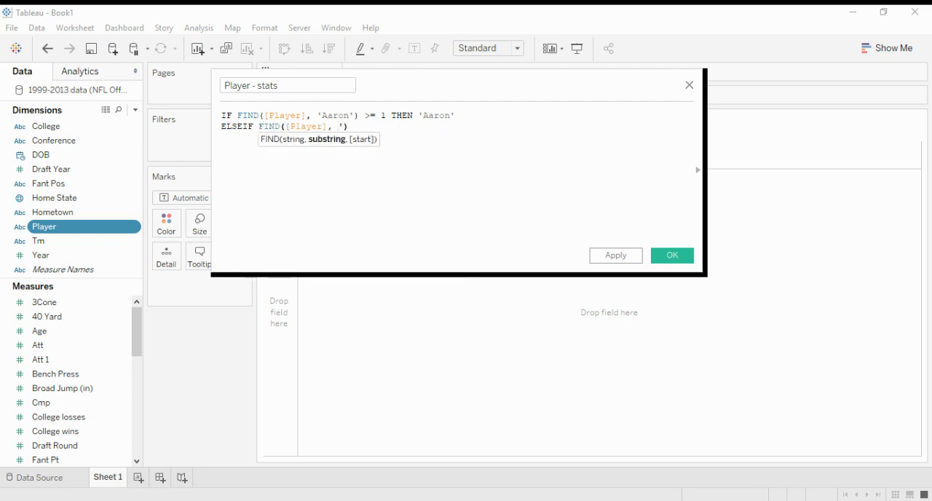
text(Anthony')
key(Right)
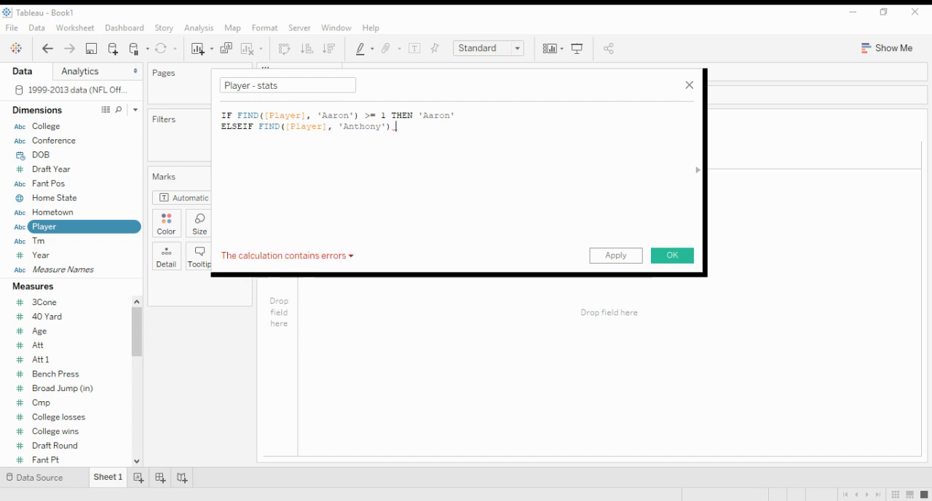
Step: Complete the second condition with >=1 THEN 'Anthony' and start a new formula line
text(>=)
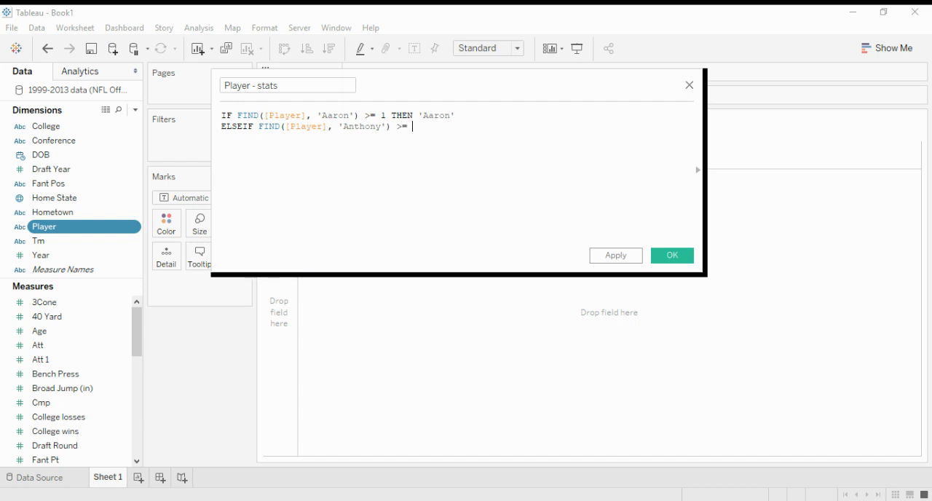
text(1 THEN ')
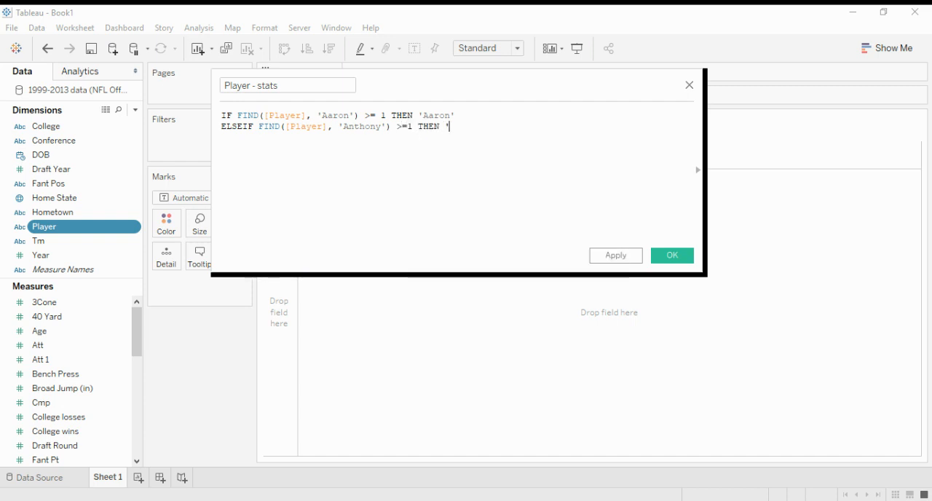
text(Anthony')
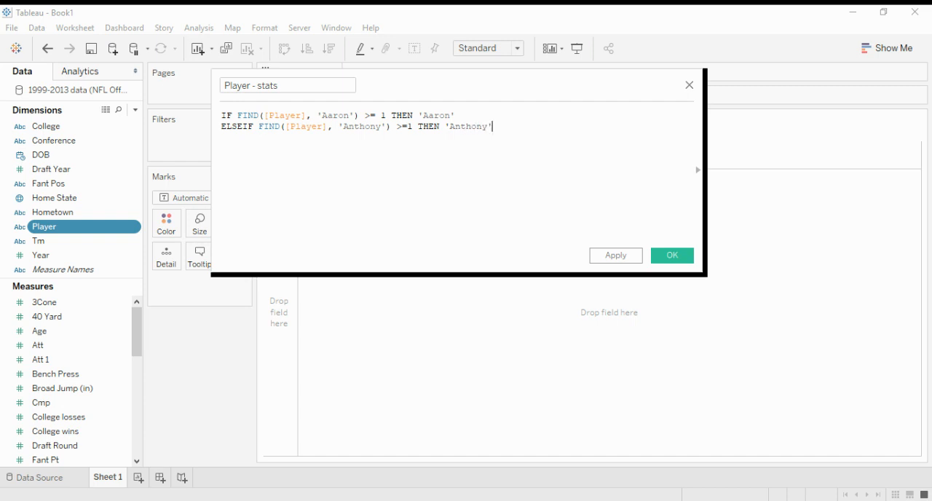
key(Return)
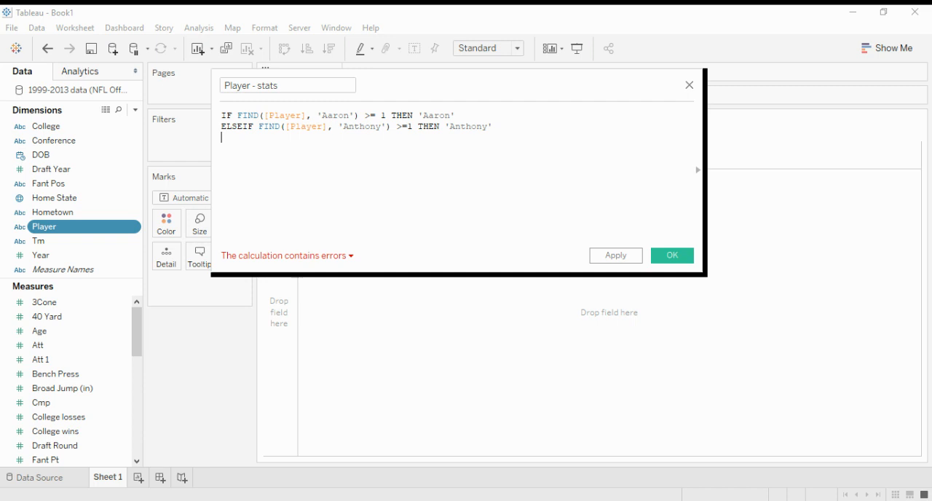
Step: Finish the formula with ELSE 'Unspecified' and END on separate lines, and save the calculated field
text(els)
key(Return)
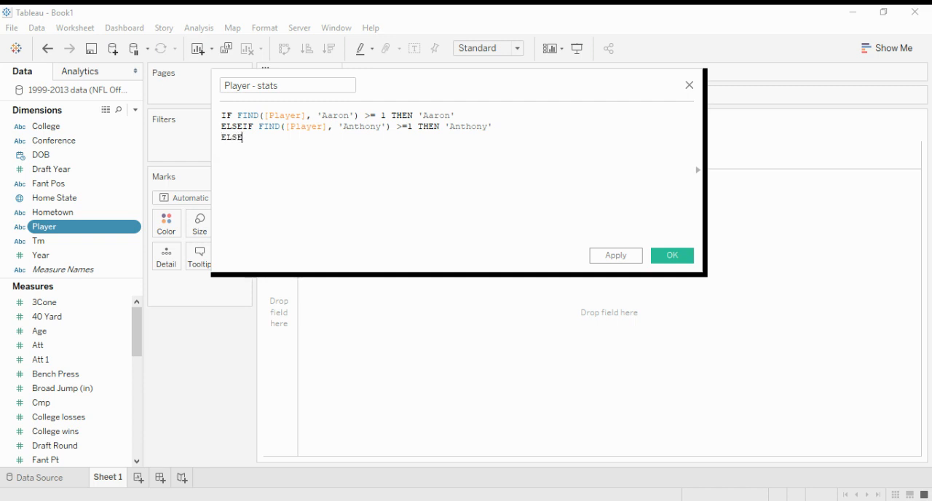
text('Unspecified')
key(Return)
text(END)
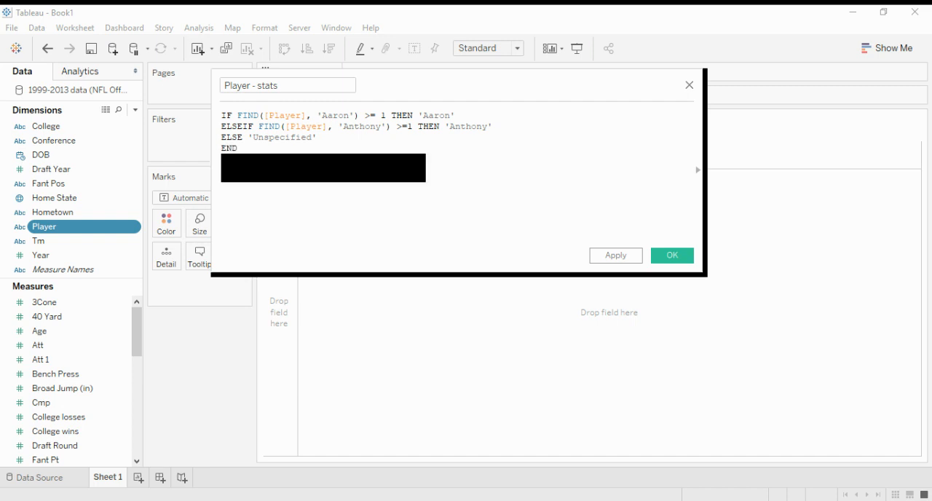
key(Return)
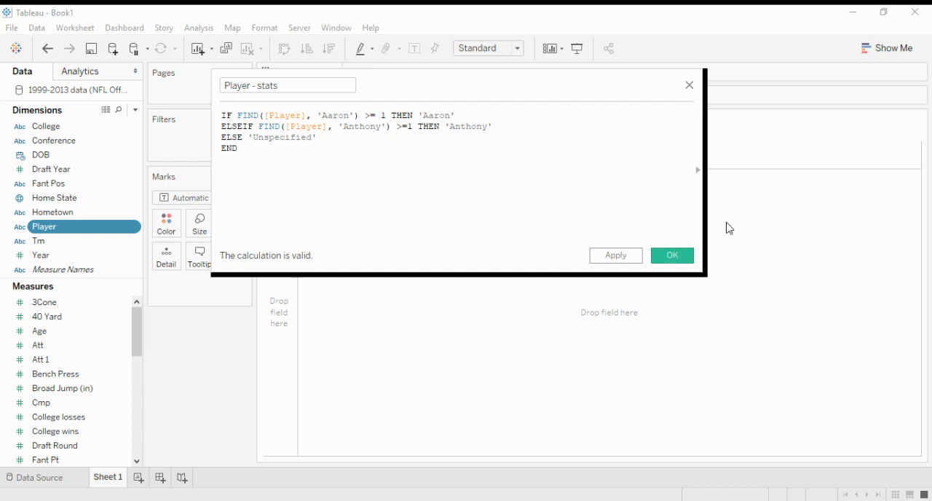
click(677, 258)
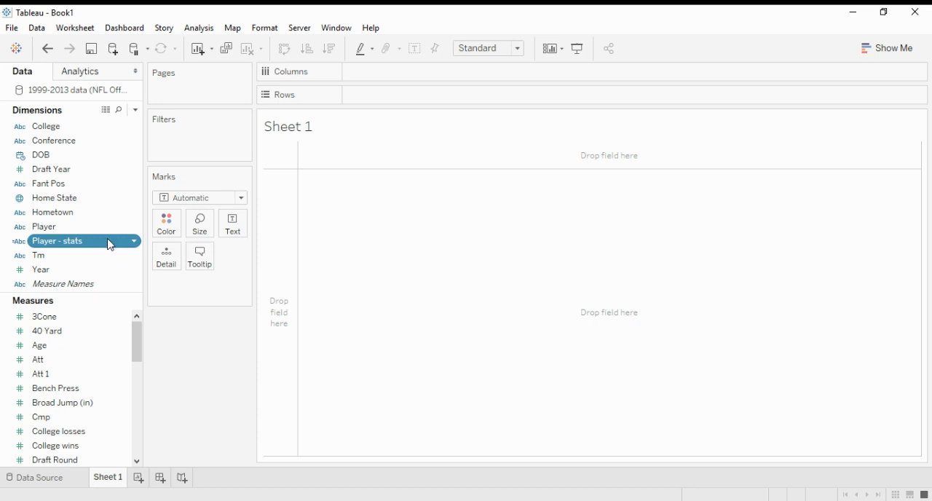
Step: Place the Player - stats field on Rows, followed by the Player dimension
drag(110, 245, 364, 145)
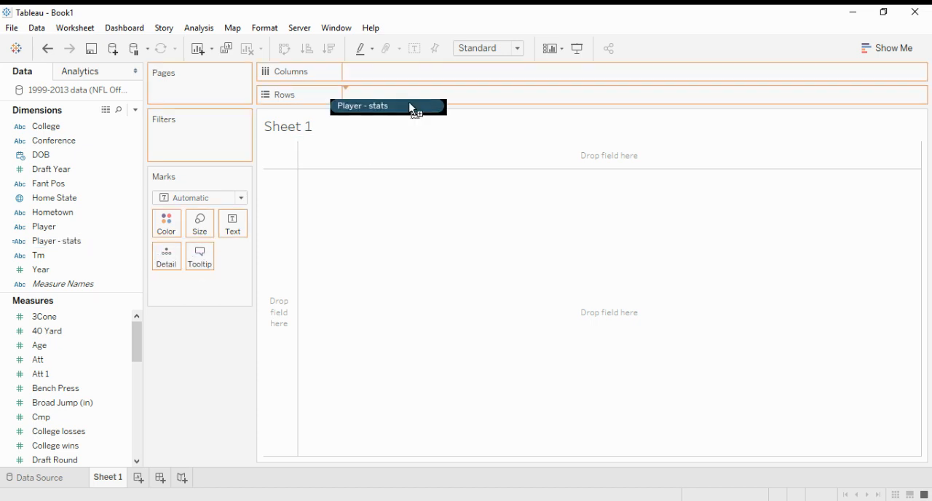
drag(412, 108, 431, 96)
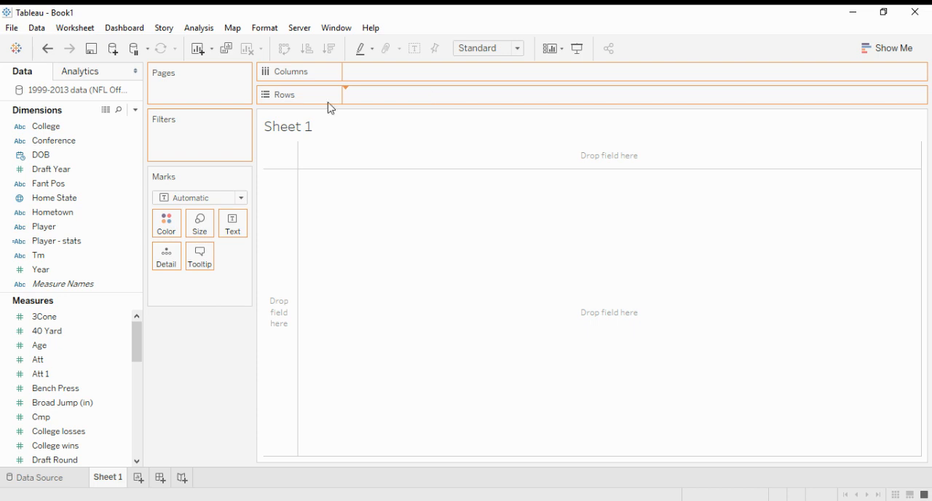
drag(331, 109, 333, 98)
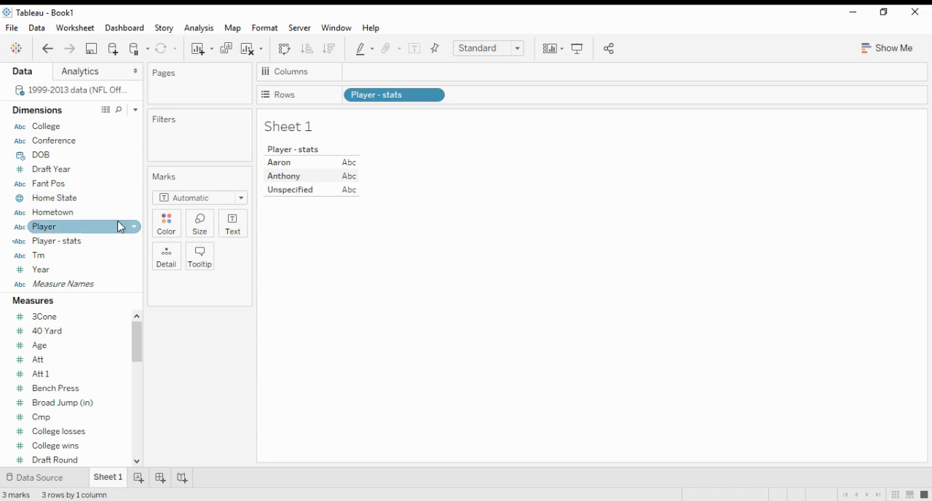
mouse_move(121, 227)
mouse_down()
mouse_move(360, 151)
mouse_move(468, 77)
mouse_move(536, 93)
mouse_up()
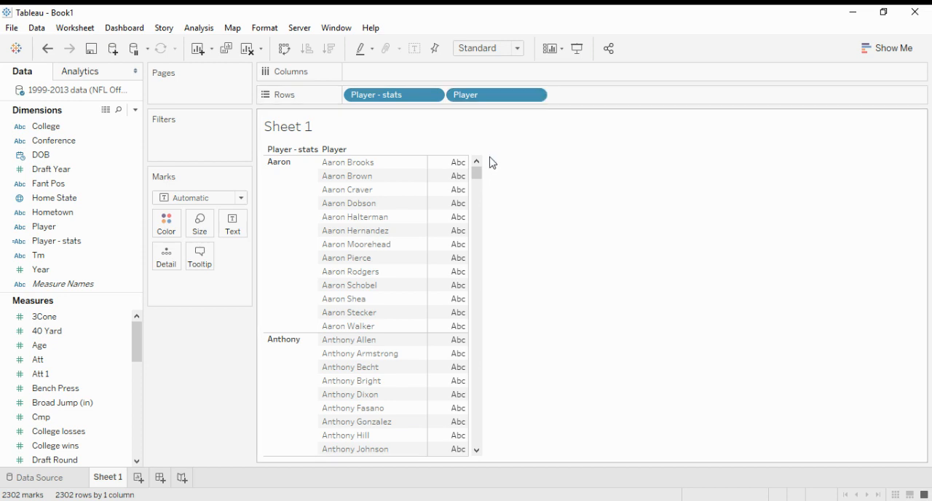
mouse_move(481, 173)
mouse_down()
mouse_move(482, 192)
mouse_move(478, 166)
mouse_up()
Step: Replace the worksheet title with "Find function in Tableau" and confirm it
double_click(339, 134)
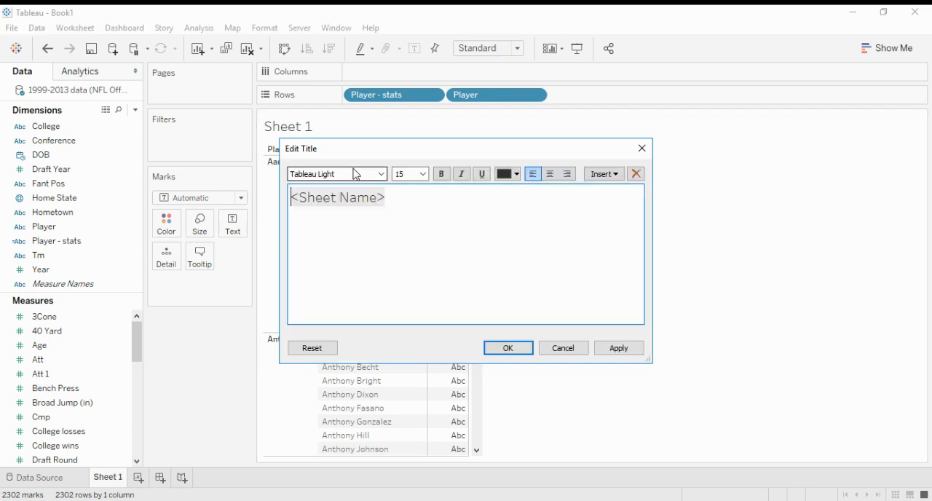
drag(391, 197, 290, 198)
key(BackSpace)
text(D)
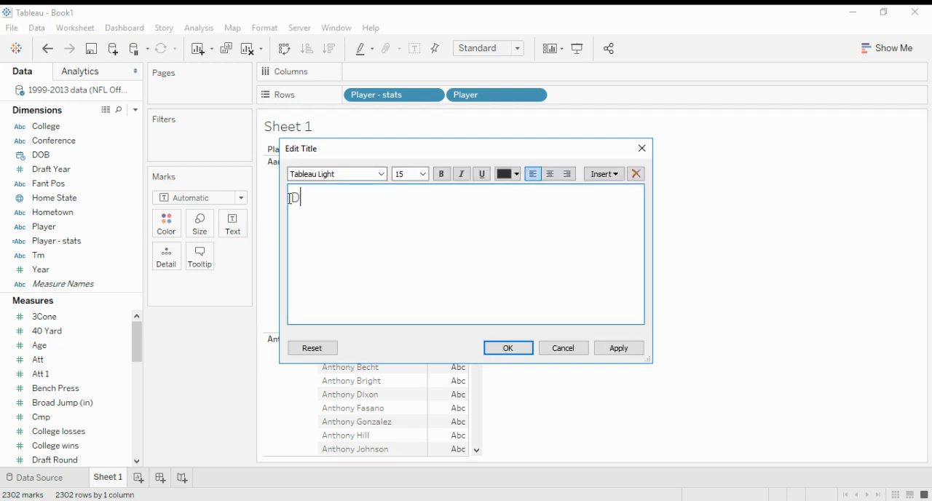
key(BackSpace)
text(Find fi)
key(BackSpace)
text(unction in Tableau)
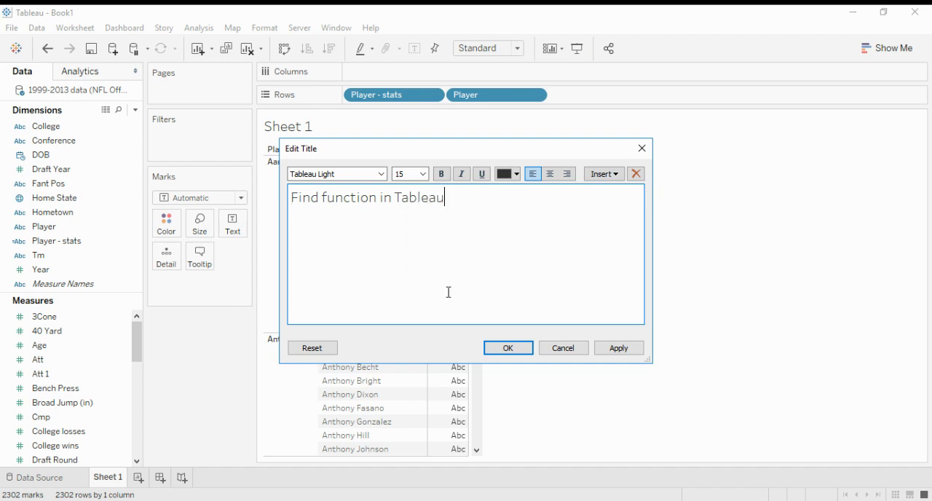
click(499, 348)
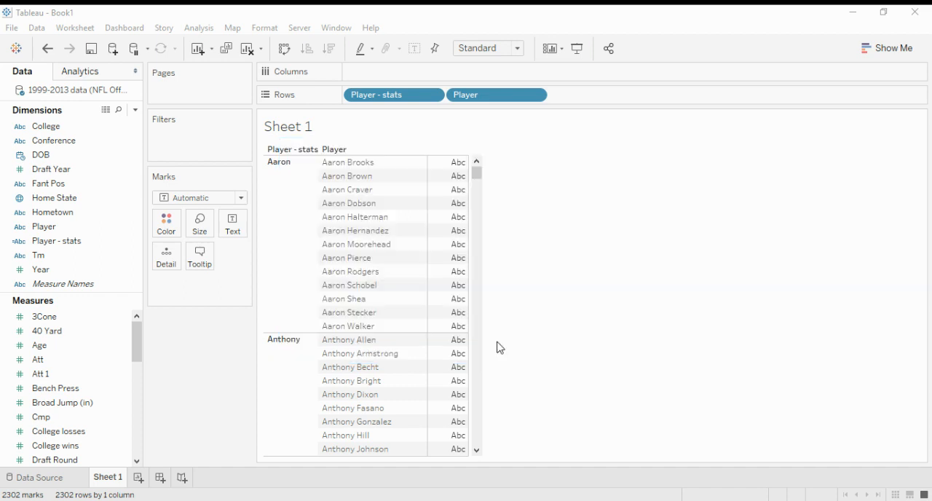